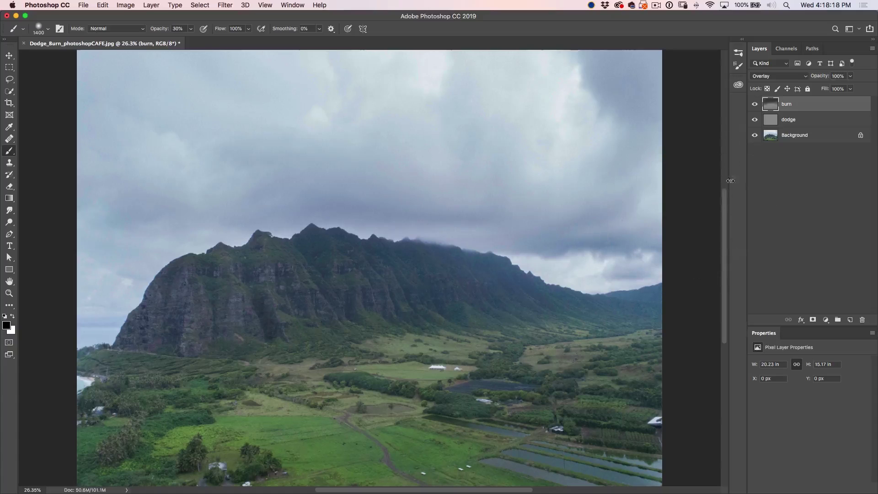
Step: On the dodge layer, brighten the valley fields using white and an 800 px brush, and compare with the dodge and burn layers hidden
click(804, 120)
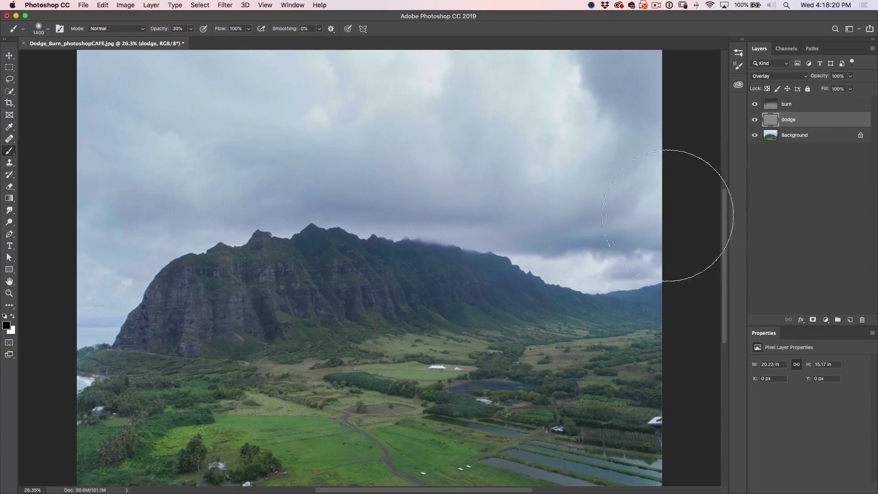
key(x)
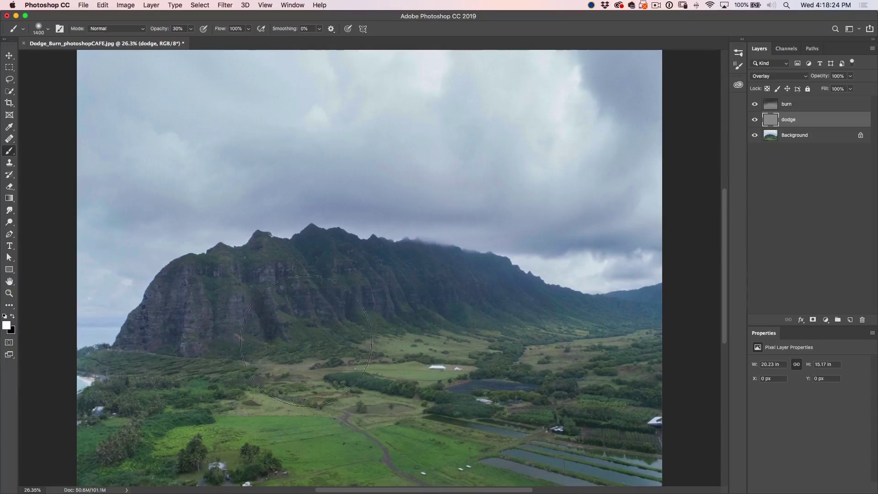
key(bracketleft)
key(bracketleft)
key(bracketleft)
key(bracketleft)
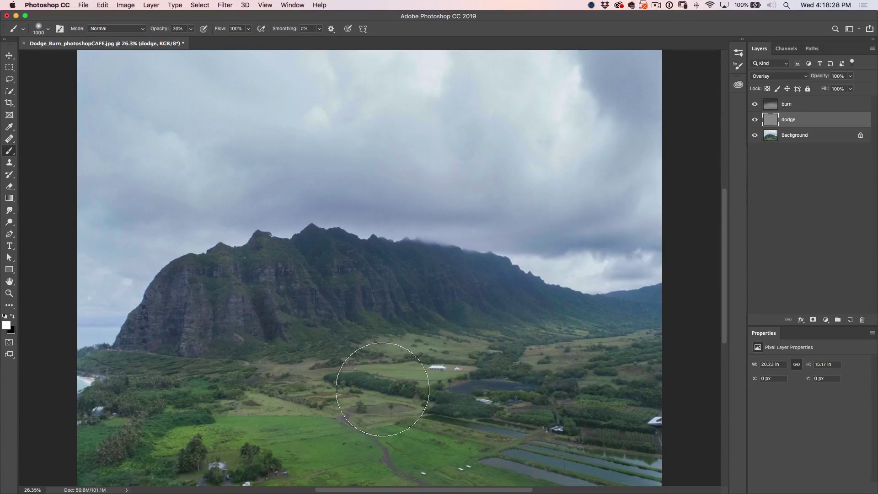
key(bracketleft)
key(bracketleft)
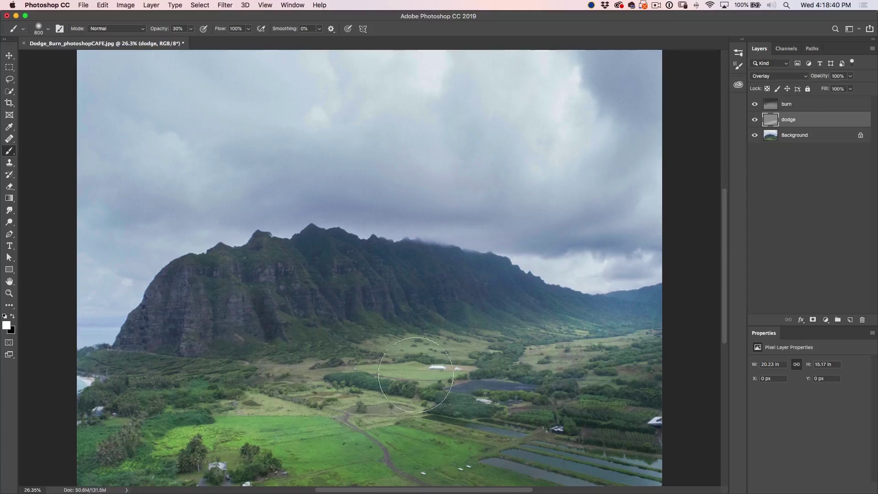
click(755, 120)
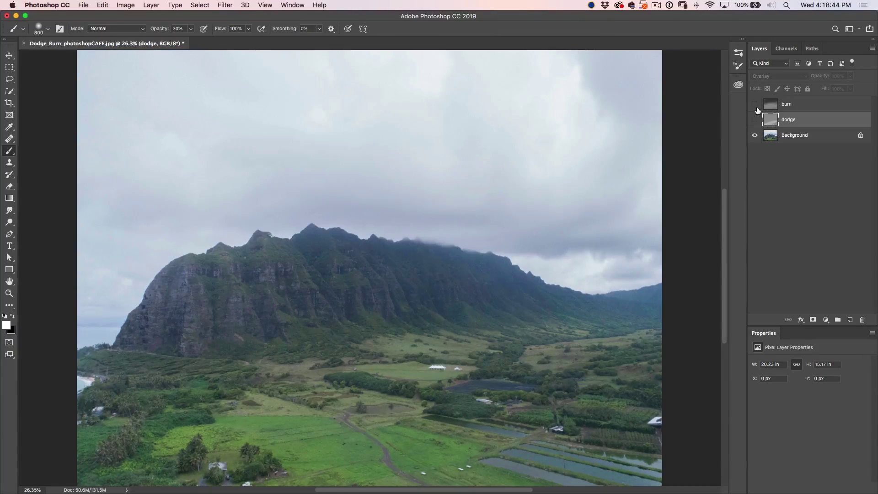
click(754, 120)
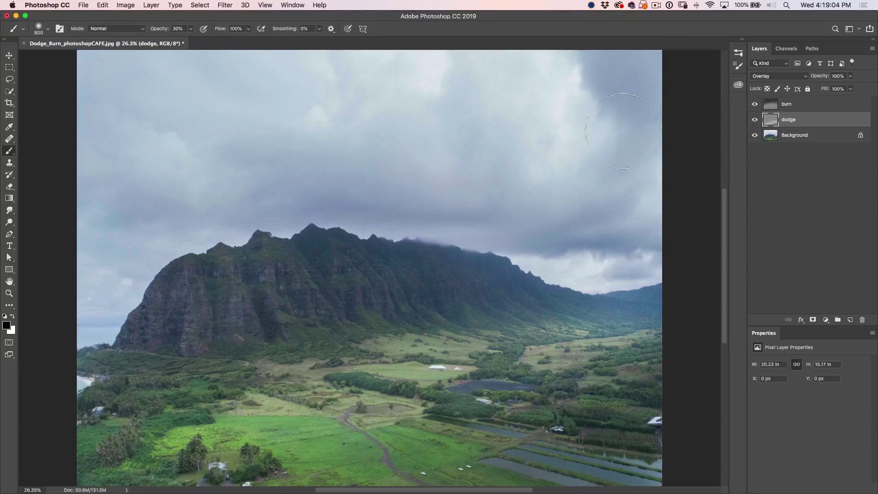
Step: On the burn layer, paint black shadows into the crevices of the mountain's nearest cliff face, using a 90 px brush at 30% opacity
scroll(303, 348, up, 5)
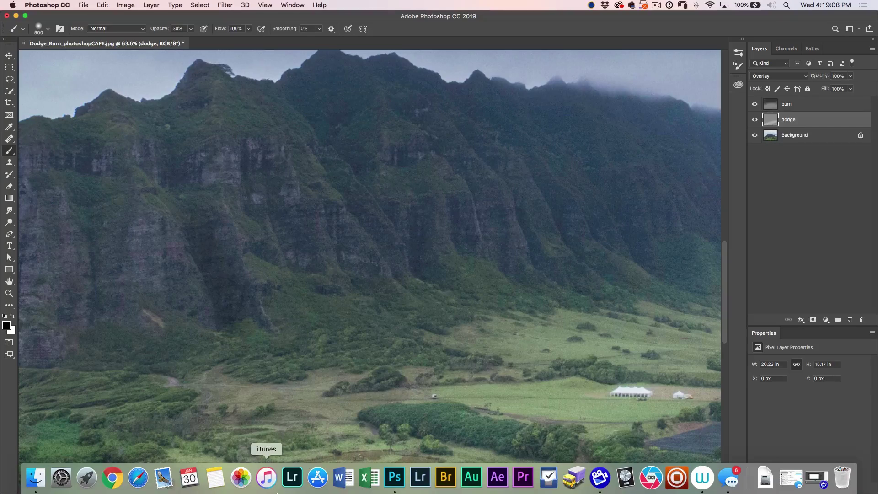
drag(402, 274, 571, 293)
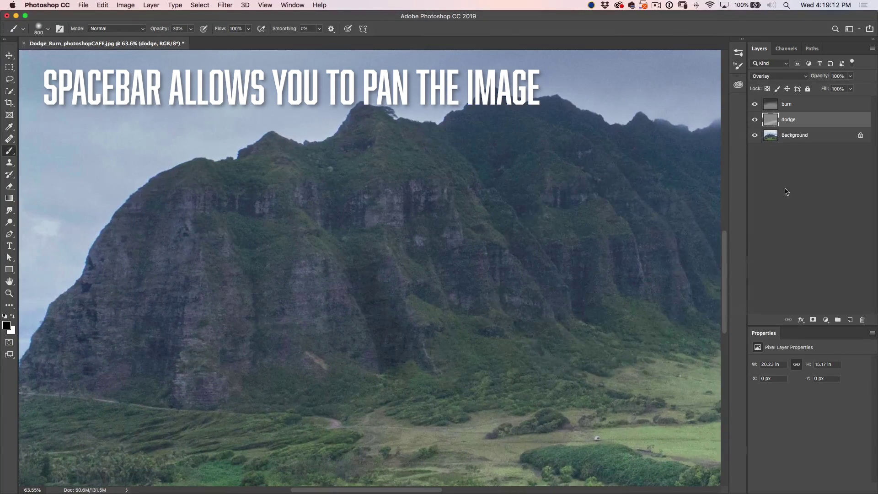
click(797, 104)
key(bracketleft)
key(bracketleft)
key(bracketleft)
key(bracketleft)
key(bracketleft)
key(bracketleft)
key(bracketleft)
key(bracketleft)
key(bracketleft)
key(bracketleft)
key(bracketleft)
key(bracketleft)
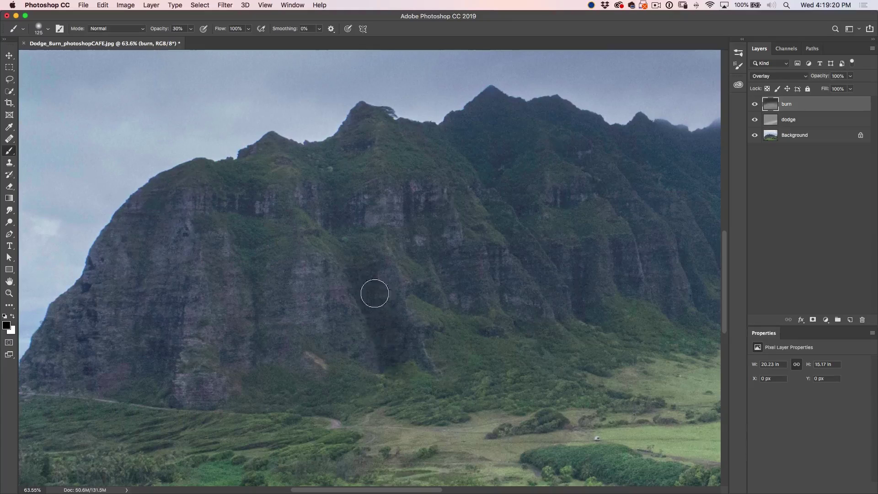
key(bracketleft)
key(bracketleft)
mouse_move(348, 255)
mouse_down()
mouse_move(391, 379)
mouse_move(390, 343)
mouse_move(354, 258)
mouse_move(333, 239)
mouse_move(363, 264)
mouse_move(365, 251)
mouse_move(397, 368)
mouse_move(344, 254)
mouse_move(398, 377)
mouse_move(337, 230)
mouse_move(330, 200)
mouse_move(339, 172)
mouse_move(333, 219)
mouse_move(325, 201)
mouse_move(333, 215)
mouse_move(326, 161)
mouse_move(344, 227)
mouse_move(328, 178)
mouse_move(273, 211)
mouse_move(236, 209)
mouse_move(211, 193)
mouse_move(246, 202)
mouse_move(208, 205)
mouse_move(223, 202)
mouse_move(254, 245)
mouse_move(227, 229)
mouse_move(256, 301)
mouse_move(260, 349)
mouse_move(248, 367)
mouse_move(243, 262)
mouse_up()
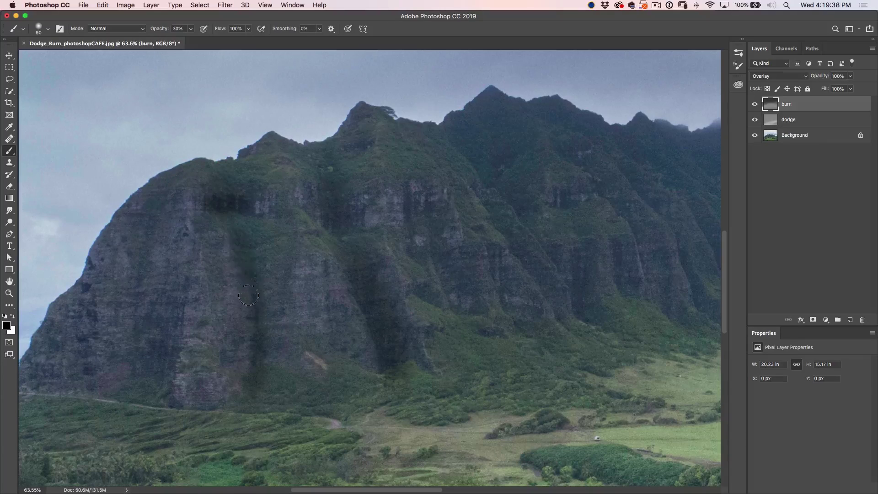
mouse_move(227, 270)
mouse_down()
mouse_move(232, 238)
mouse_move(250, 291)
mouse_move(251, 340)
mouse_move(239, 368)
mouse_up()
mouse_move(151, 219)
mouse_down()
mouse_move(141, 271)
mouse_move(141, 373)
mouse_move(148, 244)
mouse_move(161, 219)
mouse_move(137, 391)
mouse_move(136, 286)
mouse_move(152, 227)
mouse_move(124, 298)
mouse_move(120, 370)
mouse_move(132, 310)
mouse_move(134, 377)
mouse_move(122, 379)
mouse_move(114, 362)
mouse_move(111, 301)
mouse_move(113, 379)
mouse_move(86, 309)
mouse_move(91, 369)
mouse_move(138, 373)
mouse_move(206, 349)
mouse_move(229, 279)
mouse_move(229, 241)
mouse_move(266, 330)
mouse_move(257, 344)
mouse_move(242, 265)
mouse_move(252, 356)
mouse_up()
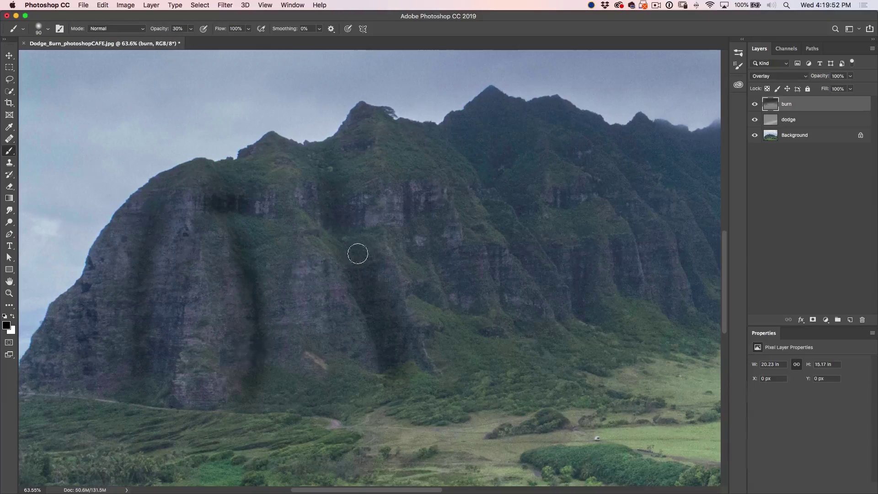
Step: Darken the narrower crevices along the middle of the mountain on the burn layer using a 50 px brush
drag(424, 235, 407, 196)
key(bracketleft)
key(bracketleft)
key(bracketleft)
key(bracketleft)
drag(404, 184, 407, 222)
drag(422, 262, 434, 300)
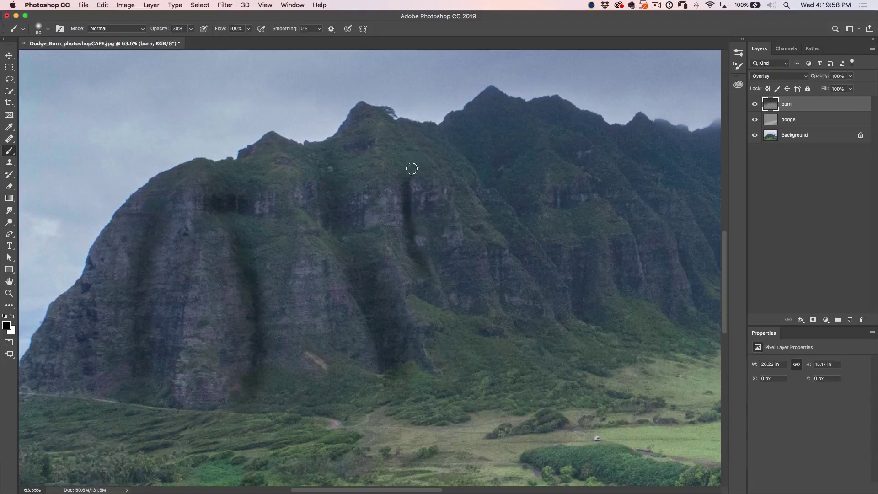
drag(430, 183, 440, 251)
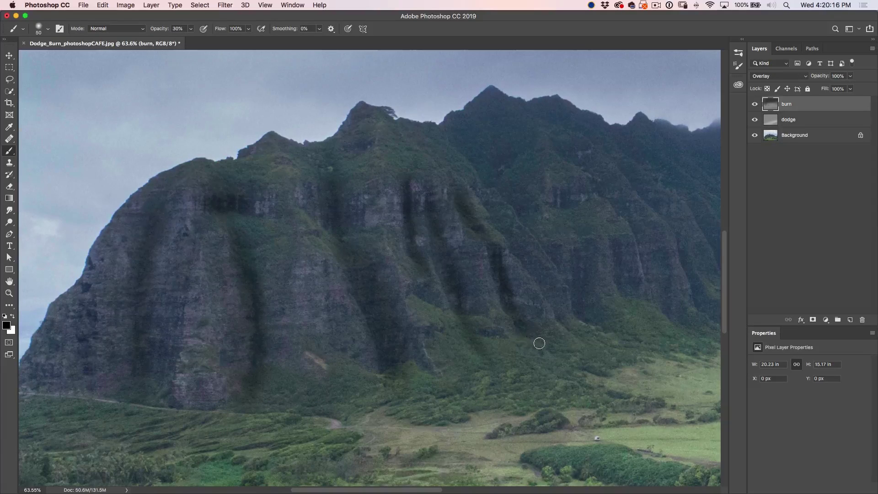
mouse_move(483, 355)
mouse_down()
mouse_move(465, 338)
mouse_move(463, 320)
mouse_move(499, 362)
mouse_move(493, 389)
mouse_up()
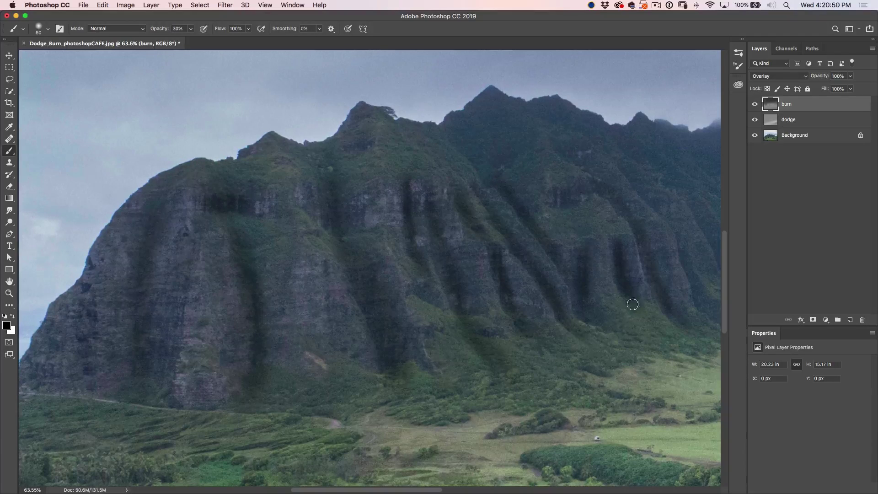
Step: Lower the brush opacity to 20% and paint softer shadows into the crevices at the mountain's far end
mouse_move(639, 259)
mouse_down()
mouse_move(533, 268)
mouse_move(428, 293)
mouse_up()
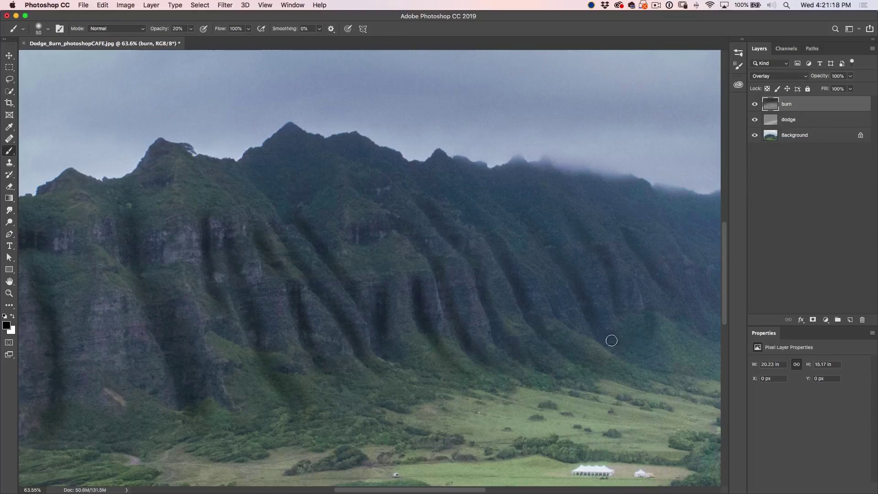
scroll(640, 302, right, 5)
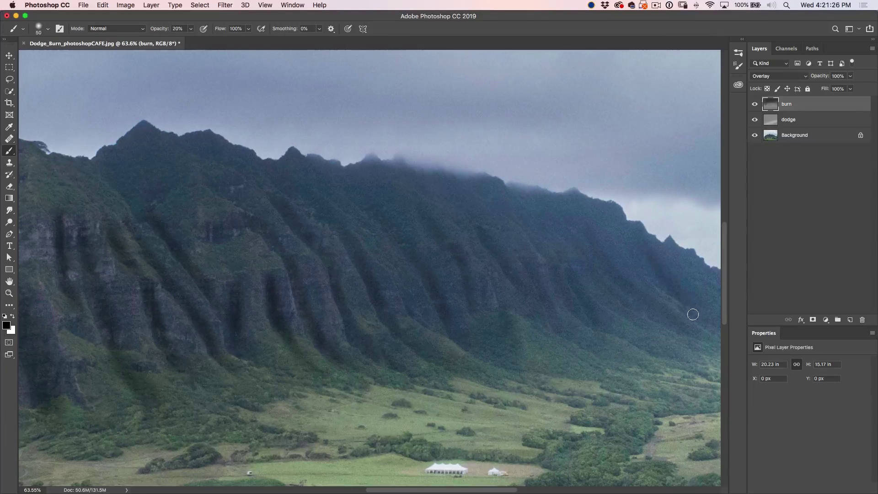
scroll(654, 334, down, 5)
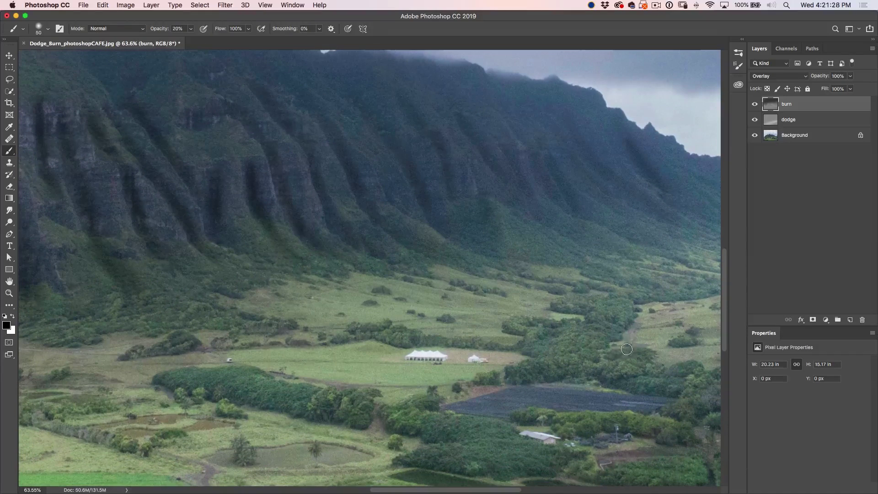
Step: Burn in shadows beneath the tree lines and bushes across the valley floor using a 35 px brush at 20% opacity
drag(629, 332, 643, 310)
drag(538, 327, 558, 316)
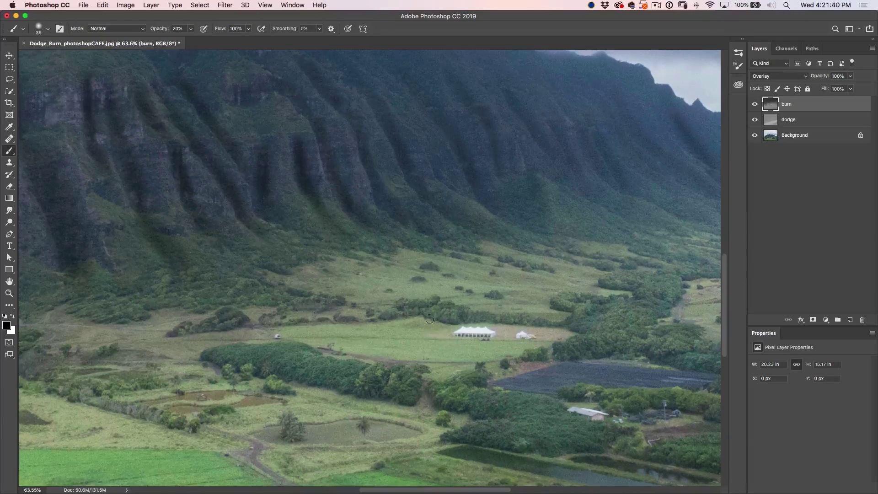
drag(444, 323, 501, 320)
mouse_move(427, 312)
mouse_down()
mouse_move(362, 316)
mouse_move(383, 315)
mouse_up()
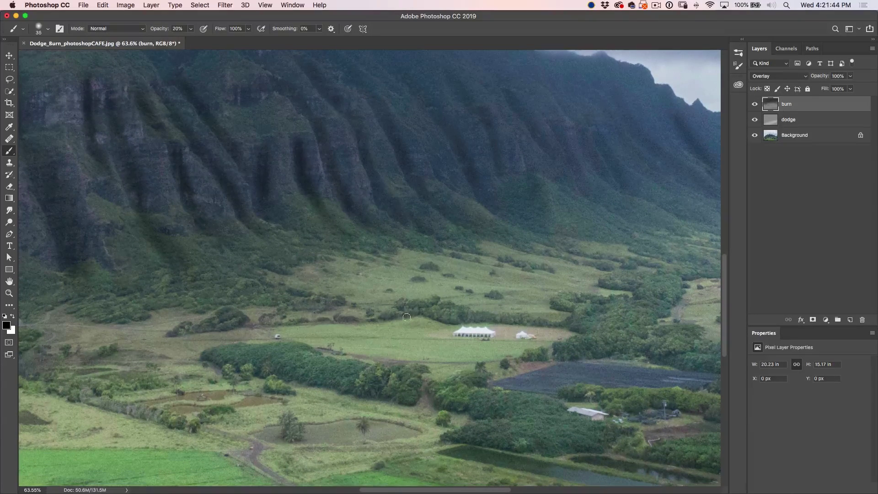
mouse_move(237, 329)
mouse_down()
mouse_move(220, 328)
mouse_move(242, 316)
mouse_up()
drag(390, 329, 482, 261)
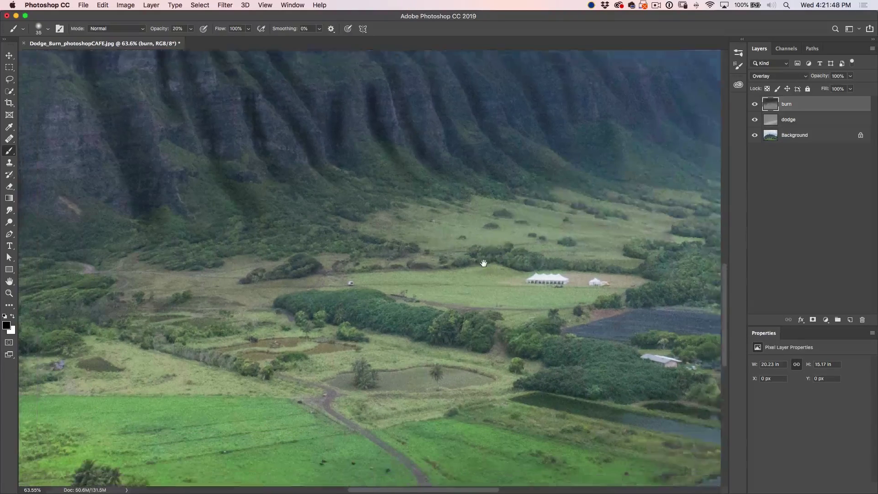
mouse_move(296, 295)
mouse_down()
mouse_move(327, 309)
mouse_move(396, 313)
mouse_move(433, 333)
mouse_move(485, 333)
mouse_move(533, 346)
mouse_move(556, 339)
mouse_move(541, 355)
mouse_up()
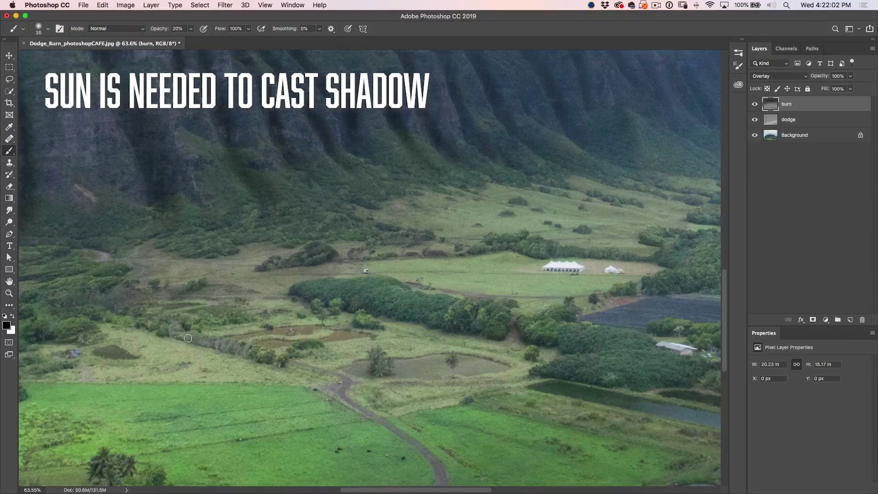
drag(271, 363, 357, 320)
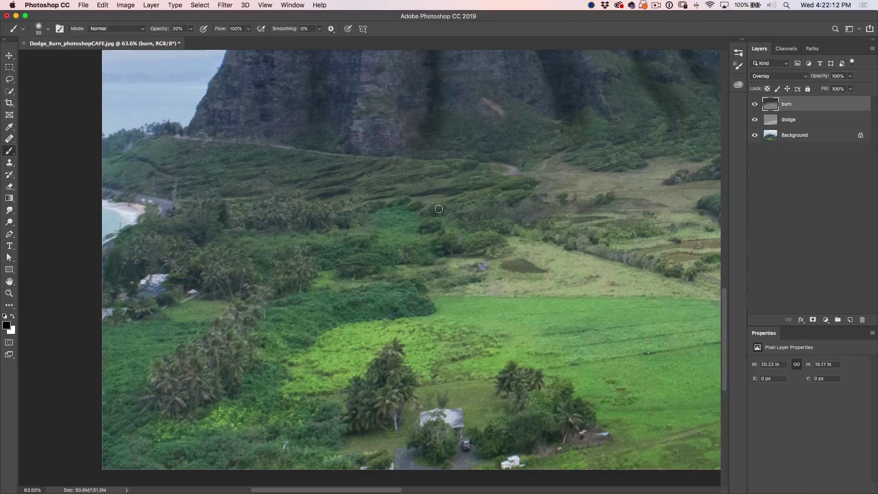
drag(485, 220, 410, 351)
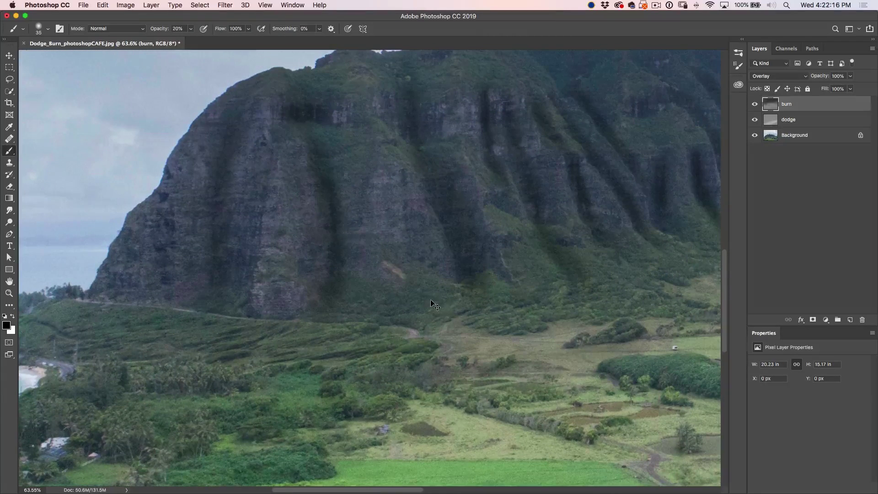
Step: Compare the whole image with the burn layer hidden and shown, and reduce that layer's opacity to 36%
key(super+0)
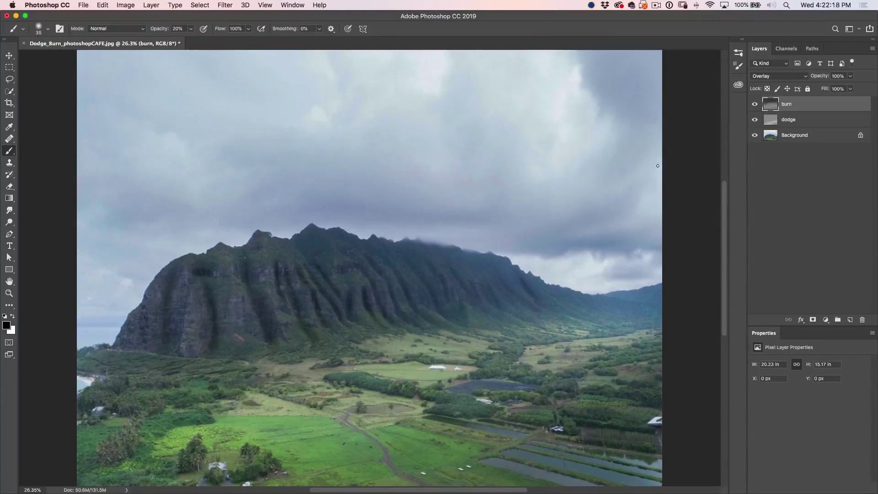
click(755, 105)
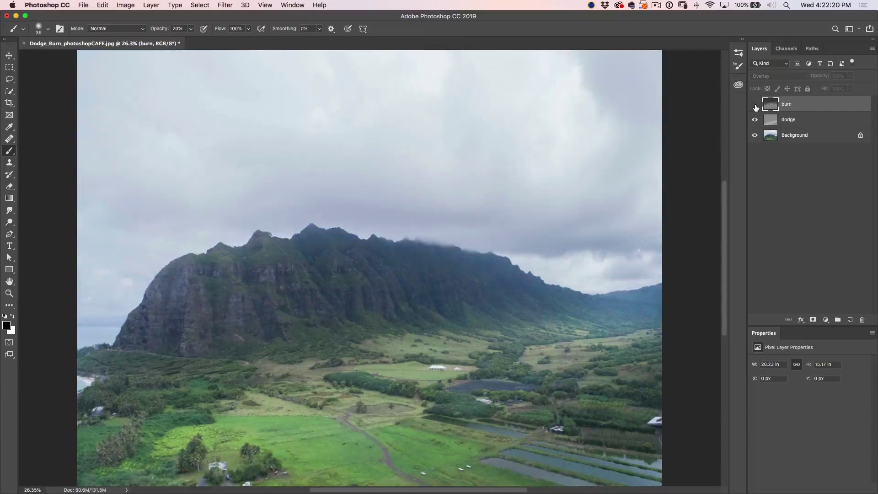
click(755, 105)
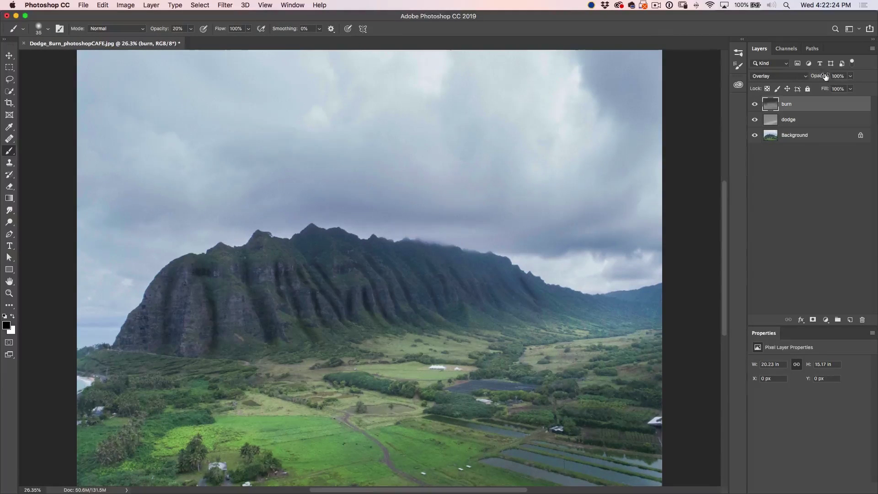
mouse_move(825, 79)
mouse_down()
mouse_move(763, 88)
mouse_move(779, 86)
mouse_up()
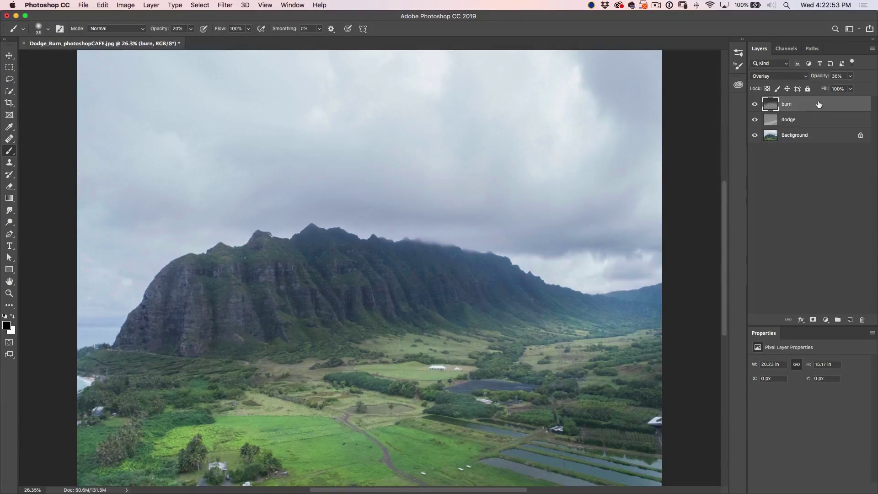
Step: On the dodge layer, paint white highlights over the valley's tree rows and bushes with a 50 to 60 px brush at 20% opacity
click(808, 120)
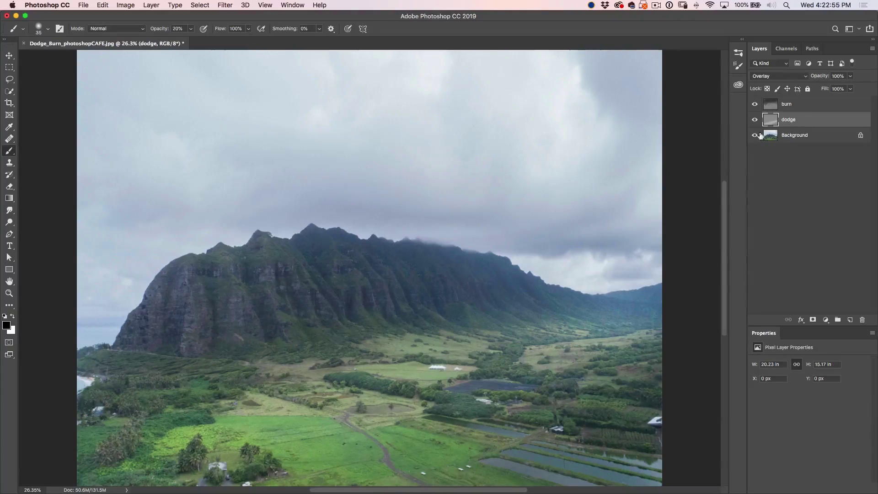
scroll(220, 344, up, 8)
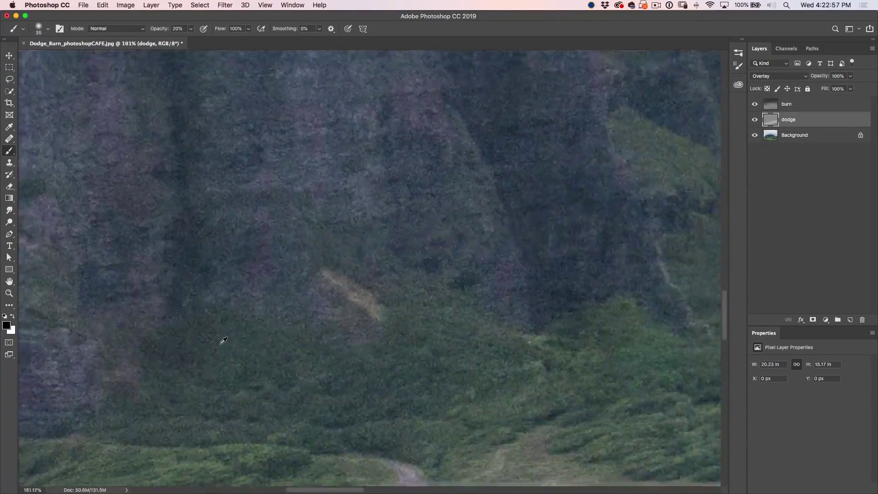
scroll(220, 344, down, 5)
mouse_move(323, 493)
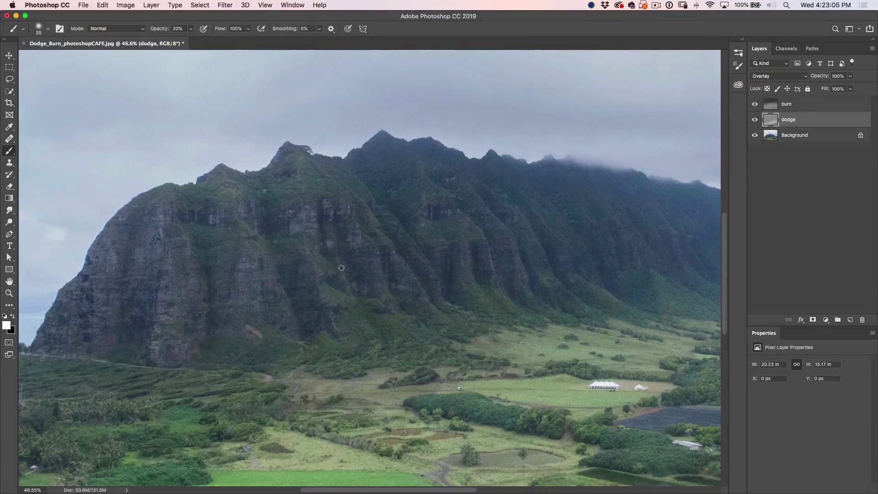
key(bracketright)
key(bracketright)
key(bracketright)
mouse_move(457, 398)
mouse_down()
mouse_move(431, 401)
mouse_move(521, 413)
mouse_move(419, 399)
mouse_move(563, 421)
mouse_move(468, 401)
mouse_move(425, 402)
mouse_move(500, 394)
mouse_move(424, 374)
mouse_up()
mouse_move(637, 396)
mouse_down()
mouse_move(620, 439)
mouse_move(645, 436)
mouse_move(640, 454)
mouse_move(625, 455)
mouse_move(680, 458)
mouse_move(620, 433)
mouse_move(661, 445)
mouse_move(635, 432)
mouse_up()
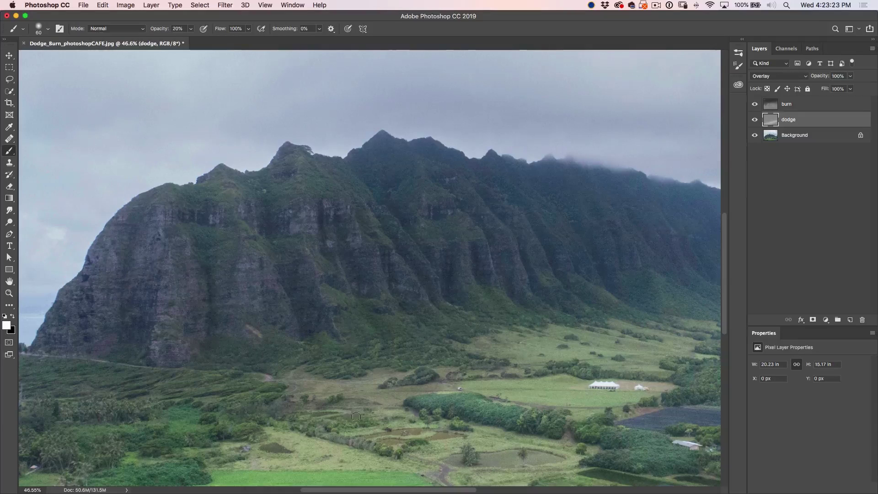
mouse_move(152, 435)
mouse_down()
mouse_move(189, 416)
mouse_move(204, 421)
mouse_move(131, 432)
mouse_move(185, 456)
mouse_move(138, 472)
mouse_up()
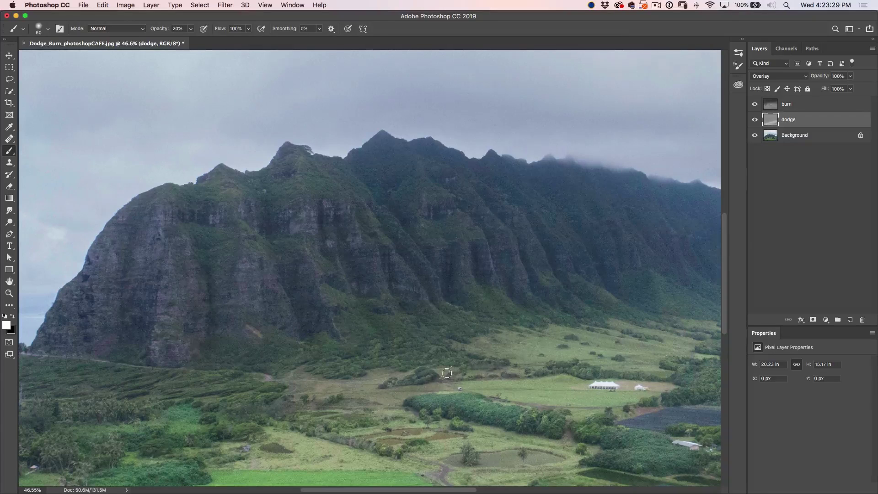
key(bracketleft)
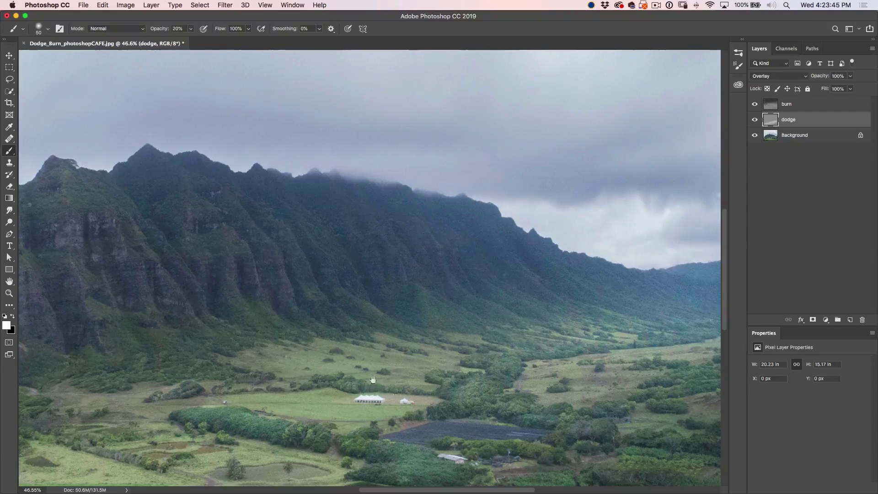
Step: Paint white highlights down the protruding ridge of the mountain's near cliff face on the dodge layer, using a 70 px brush
mouse_move(198, 265)
mouse_down()
mouse_move(417, 304)
mouse_move(527, 264)
mouse_move(517, 250)
mouse_up()
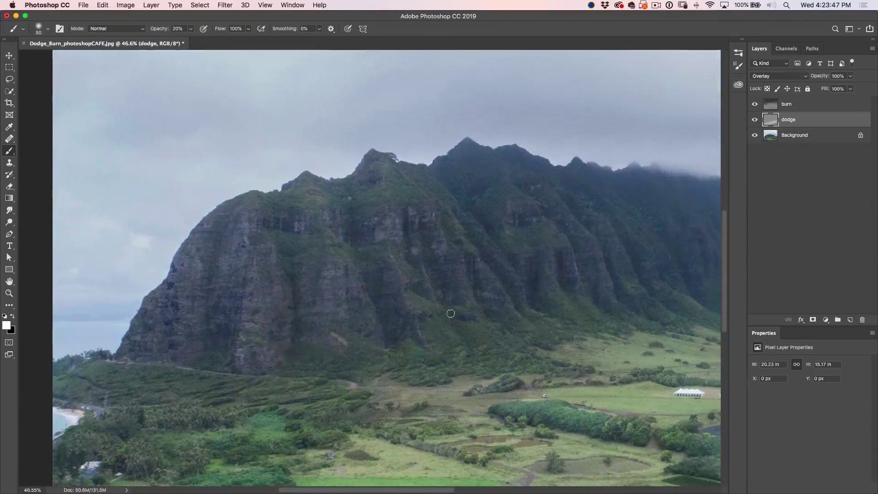
key(bracketright)
key(bracketright)
mouse_move(255, 209)
mouse_down()
mouse_move(247, 306)
mouse_move(251, 285)
mouse_move(253, 362)
mouse_up()
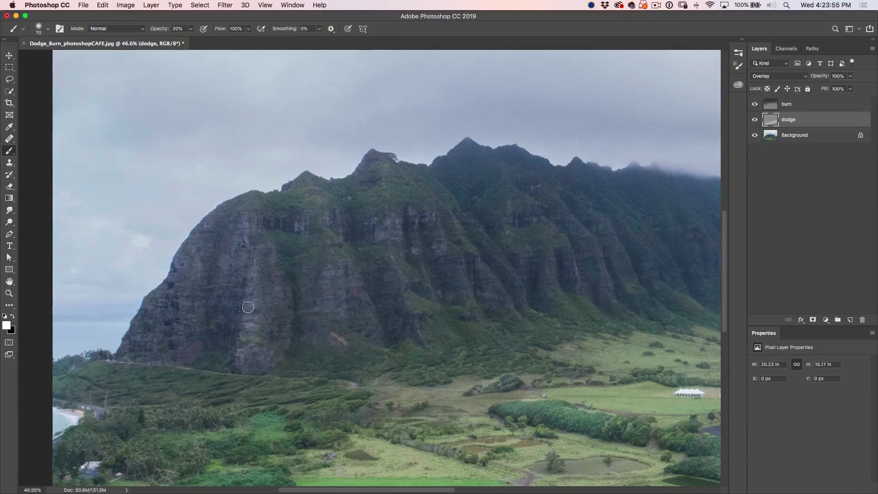
Step: Paint white highlights down the remaining cliff ridges and along the upper slopes on the dodge layer, reducing the brush from 70 to 50 px
drag(234, 216, 220, 306)
mouse_move(226, 209)
mouse_down()
mouse_move(184, 269)
mouse_move(168, 336)
mouse_up()
mouse_move(275, 196)
mouse_down()
mouse_move(298, 192)
mouse_move(317, 202)
mouse_move(295, 195)
mouse_move(303, 182)
mouse_move(312, 204)
mouse_move(332, 213)
mouse_move(317, 236)
mouse_move(329, 234)
mouse_move(345, 252)
mouse_move(321, 204)
mouse_move(349, 259)
mouse_move(332, 273)
mouse_move(338, 278)
mouse_move(340, 268)
mouse_move(349, 307)
mouse_move(341, 264)
mouse_move(353, 309)
mouse_move(343, 261)
mouse_move(346, 329)
mouse_move(332, 267)
mouse_move(338, 337)
mouse_move(328, 281)
mouse_move(340, 368)
mouse_move(330, 329)
mouse_move(370, 228)
mouse_move(399, 259)
mouse_move(405, 285)
mouse_move(386, 259)
mouse_move(395, 279)
mouse_move(393, 254)
mouse_move(418, 309)
mouse_move(392, 254)
mouse_move(427, 351)
mouse_move(390, 240)
mouse_move(373, 232)
mouse_move(376, 183)
mouse_move(390, 180)
mouse_move(395, 191)
mouse_move(391, 171)
mouse_move(406, 179)
mouse_move(392, 190)
mouse_move(322, 192)
mouse_up()
mouse_move(389, 202)
mouse_down()
mouse_move(504, 190)
mouse_move(489, 204)
mouse_move(517, 193)
mouse_move(506, 187)
mouse_move(528, 235)
mouse_move(546, 235)
mouse_move(563, 277)
mouse_move(542, 256)
mouse_up()
key(bracketleft)
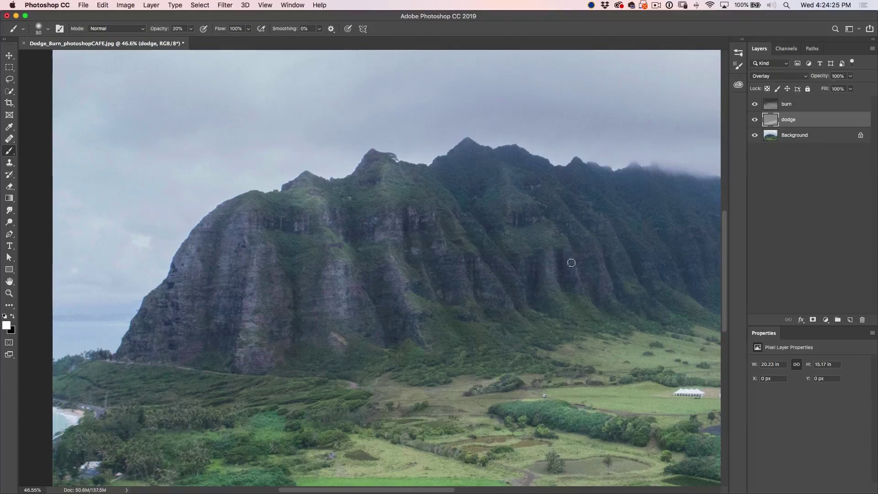
key(bracketleft)
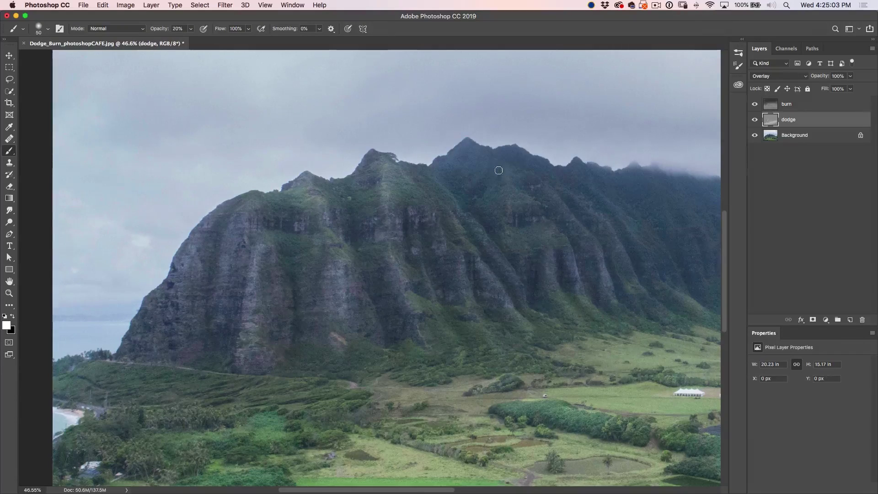
drag(520, 170, 357, 196)
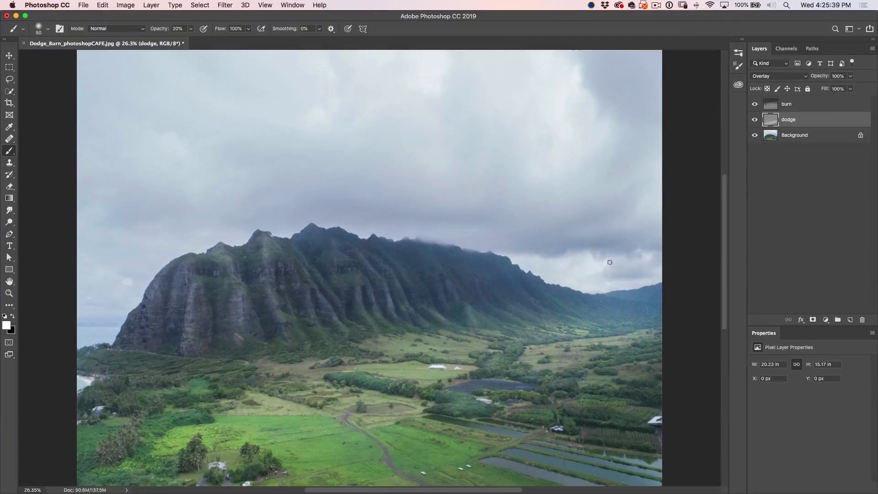
Step: Compare the image with the dodge and burn layers hidden and shown, and reduce the dodge layer's opacity to 80%
click(758, 122)
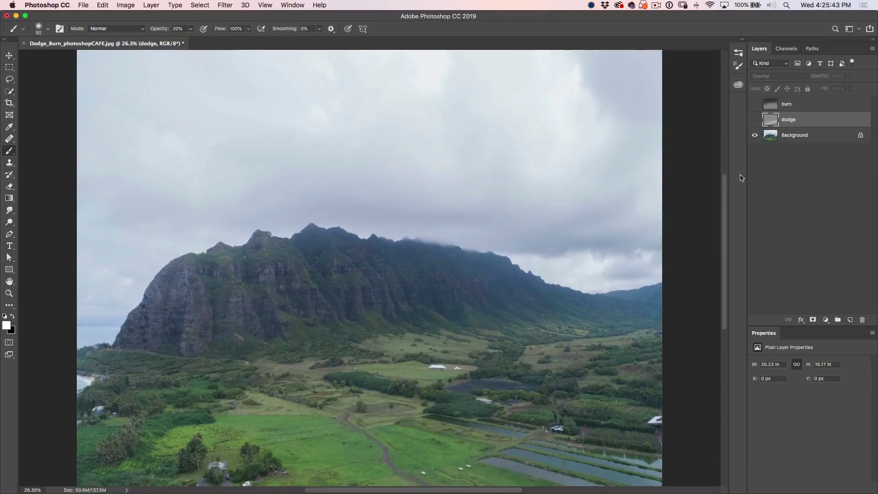
click(755, 120)
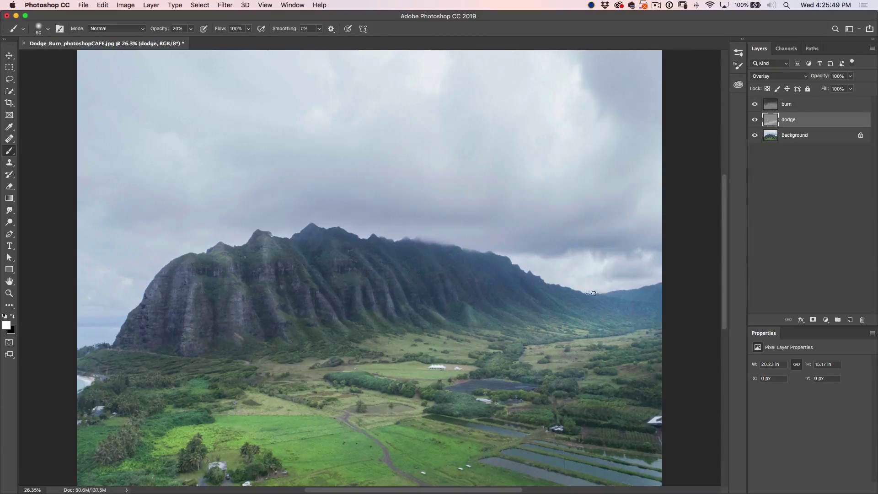
drag(822, 78, 812, 81)
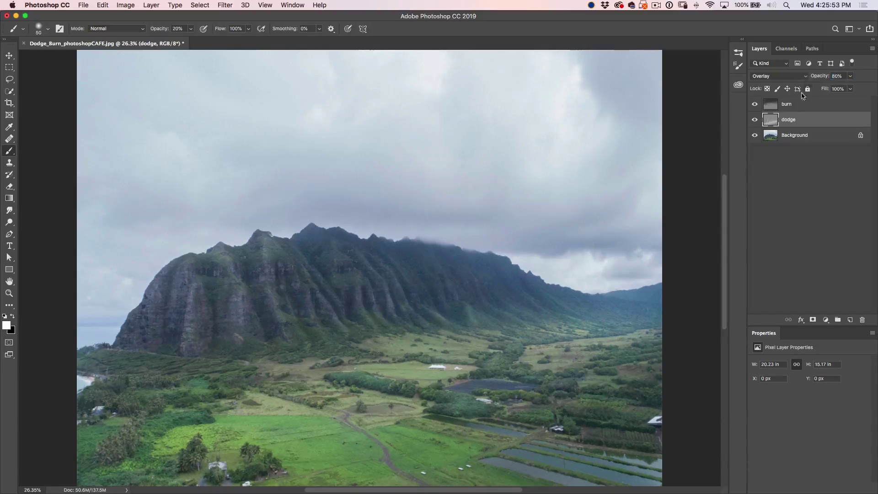
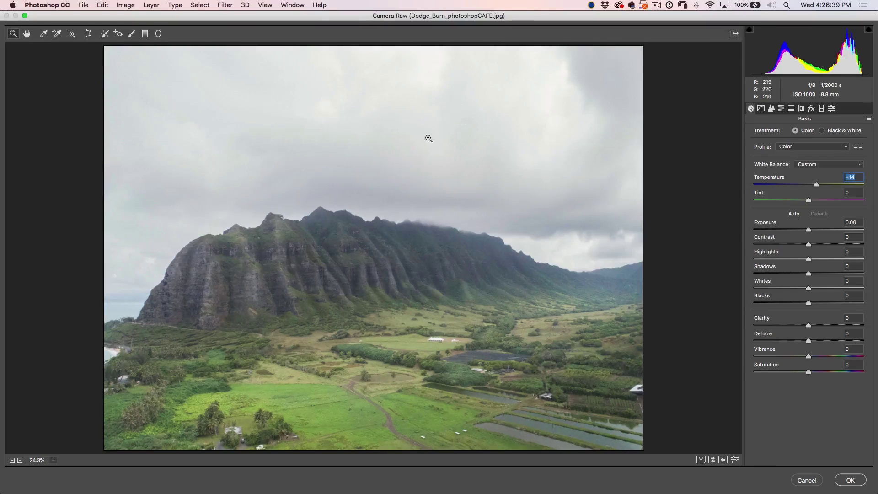
Step: Add a graduated filter from mid-sky down to the mountain peak with Exposure -0.55, Highlights -67 and Temperature -15
click(145, 35)
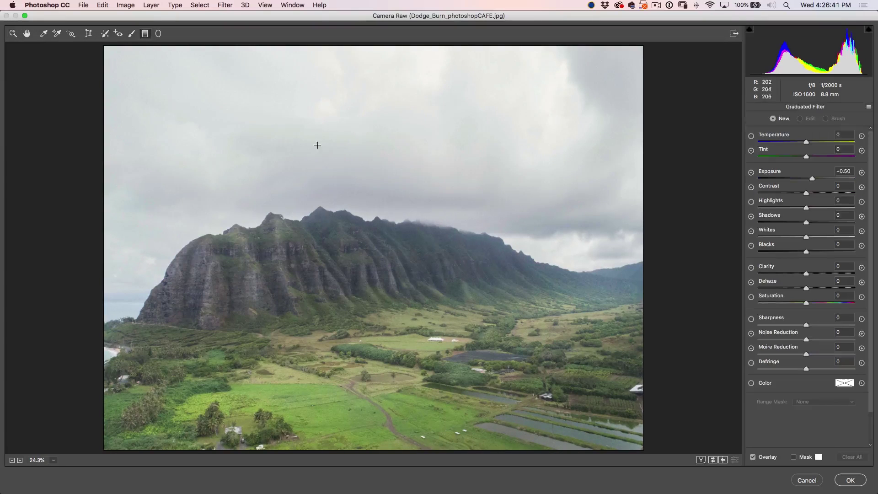
drag(321, 117, 321, 220)
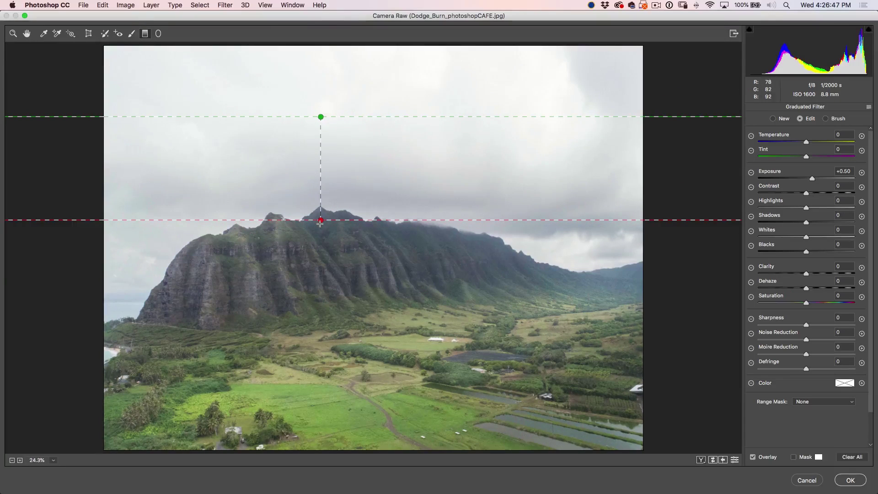
drag(813, 178, 801, 179)
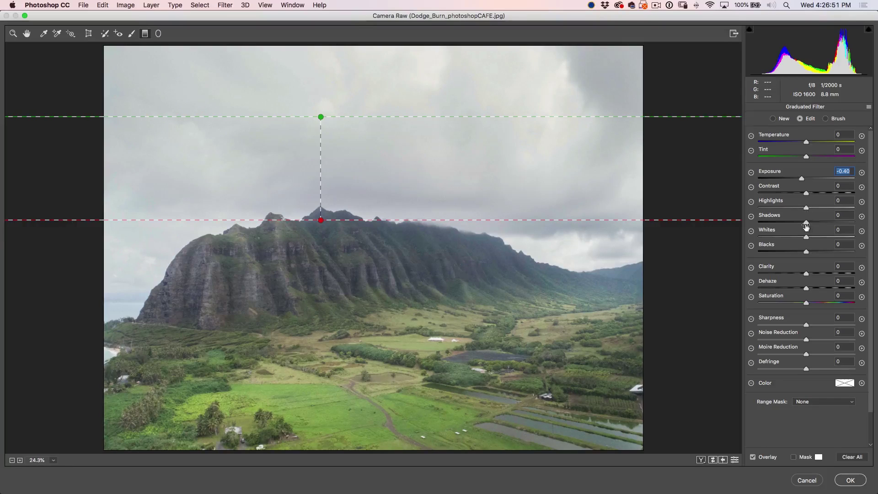
drag(807, 208, 773, 207)
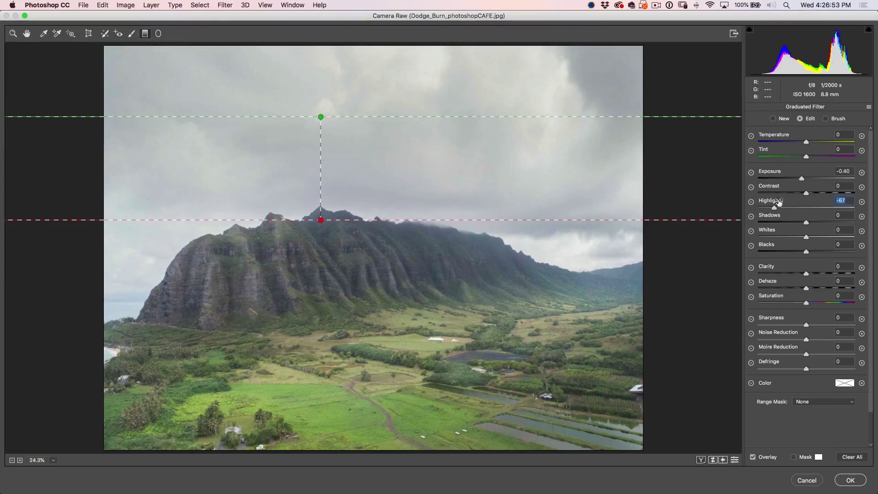
drag(807, 142, 799, 142)
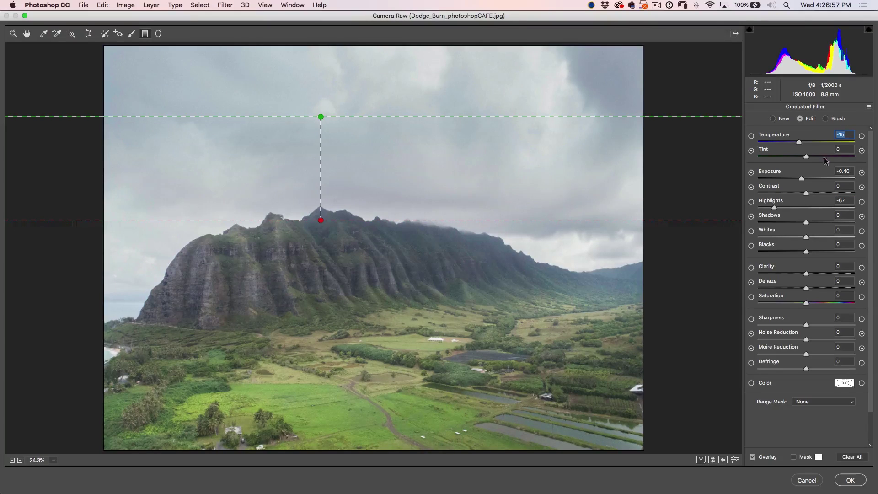
drag(803, 182, 800, 180)
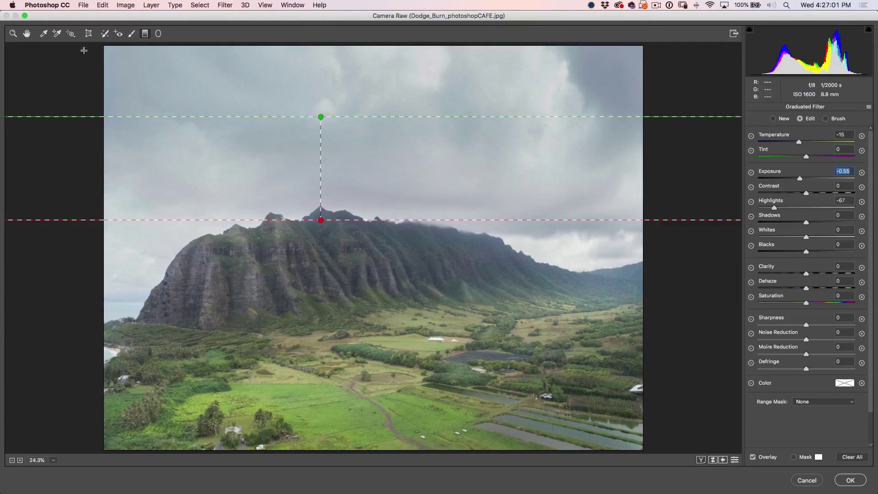
click(27, 35)
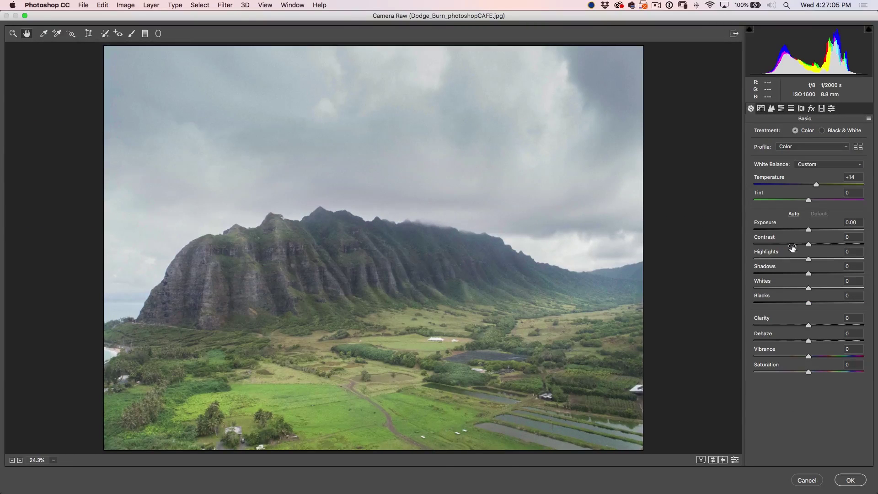
Step: Adjust the photo's overall tones to Exposure +0.15, Highlights -21, Shadows +9, Whites +38 and Blacks -55
drag(808, 229, 812, 274)
drag(810, 305, 795, 301)
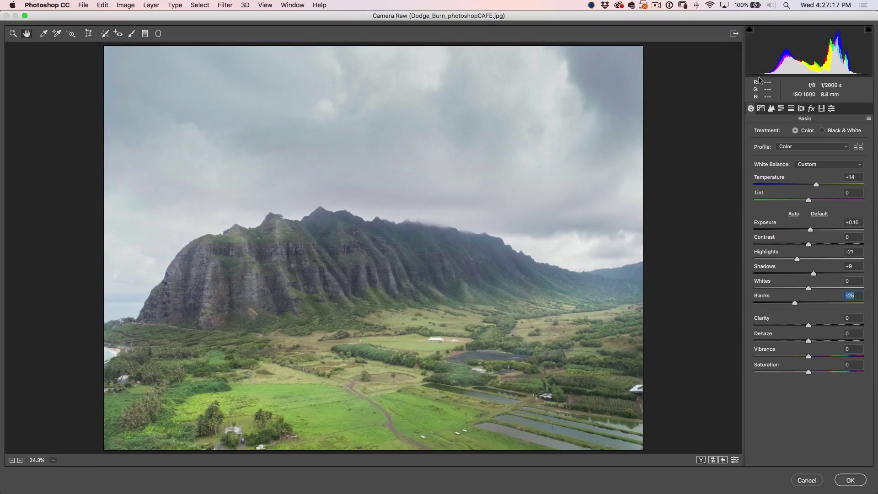
drag(795, 303, 778, 300)
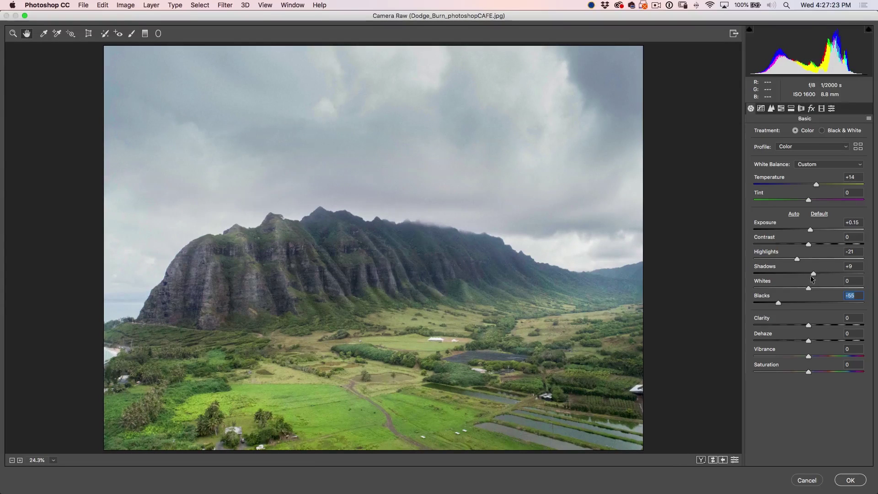
drag(808, 290, 829, 282)
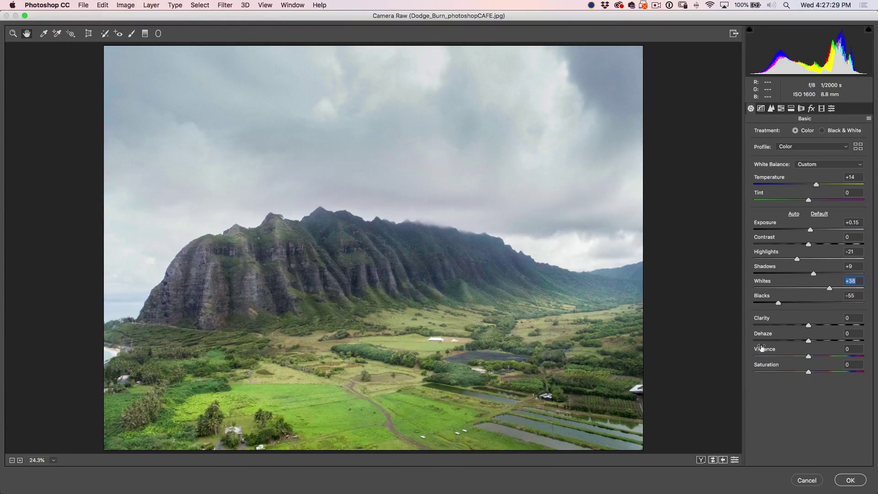
Step: Set Clarity to +7 and Vibrance to +17, and apply the Camera Raw adjustments to the image
drag(809, 325, 813, 323)
drag(814, 357, 818, 354)
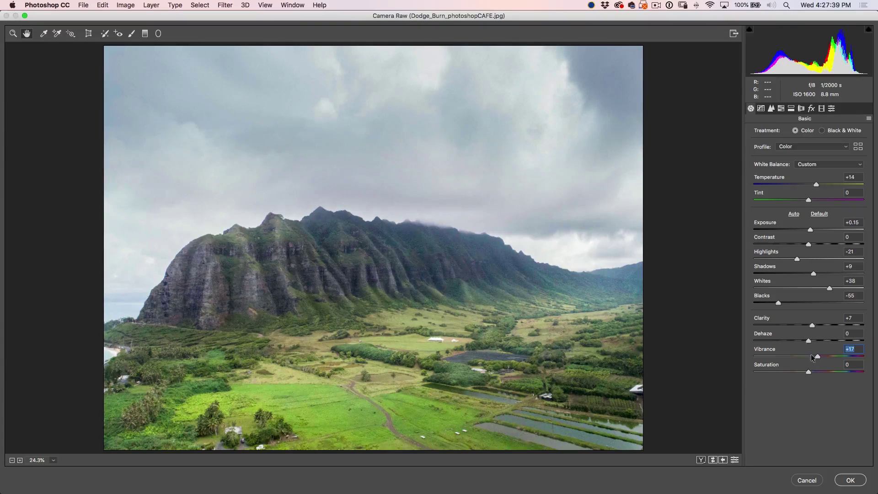
click(850, 481)
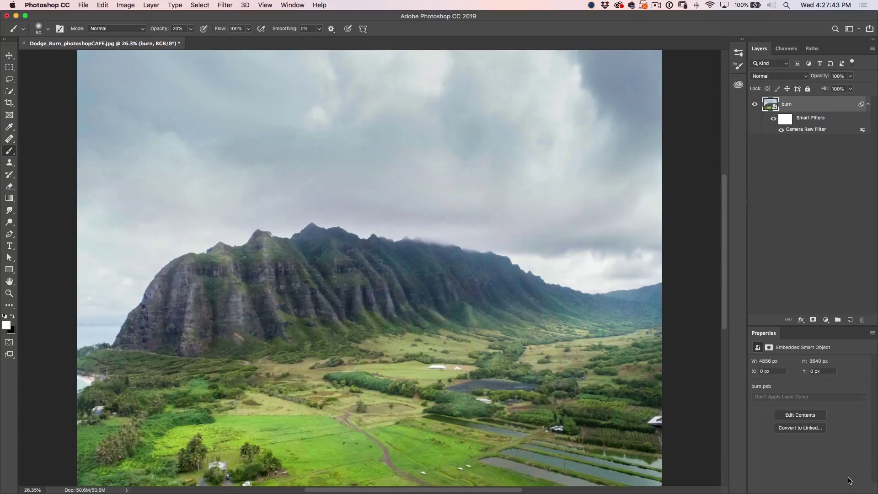